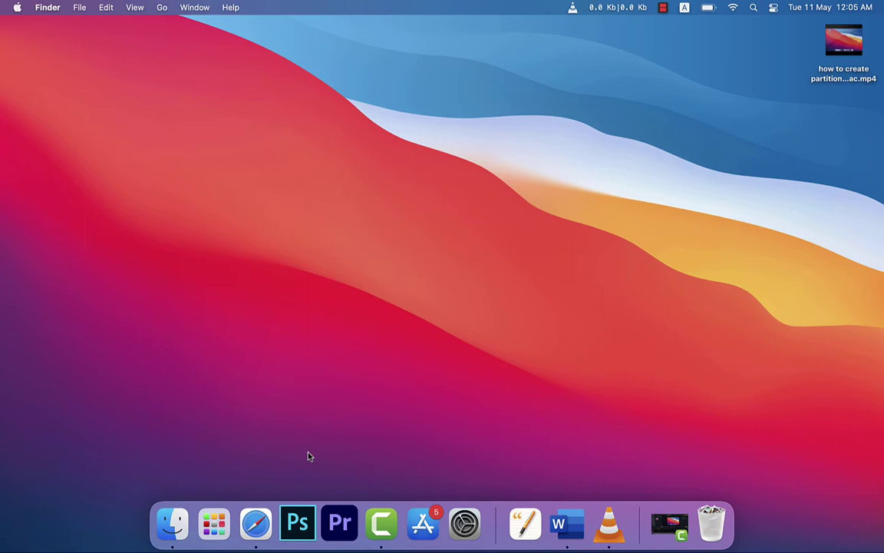
# Launch Safari, replace the mistyped 'getintopc.com' with a 'google chrome' search, and scan the results.
pyautogui.click(256, 524)
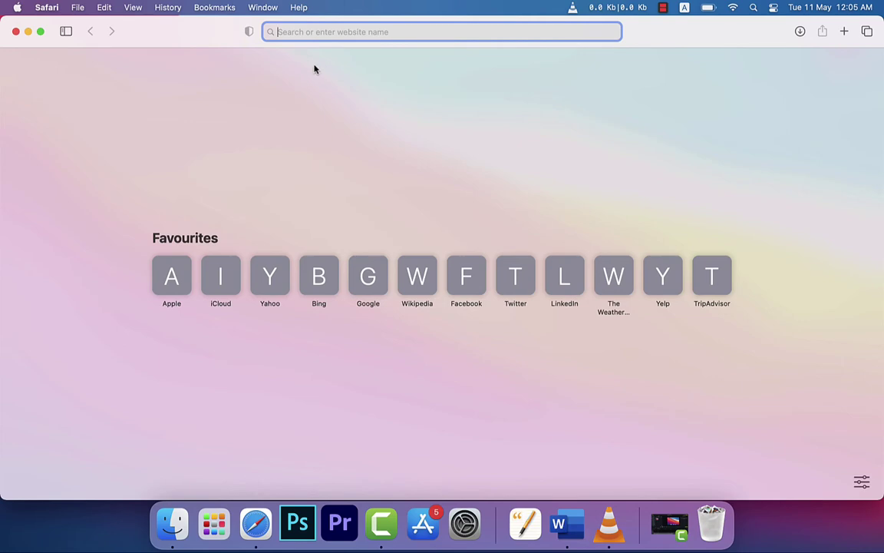
pyautogui.write('getintopc.com')
pyautogui.press('Escape')
pyautogui.write('google chrom')
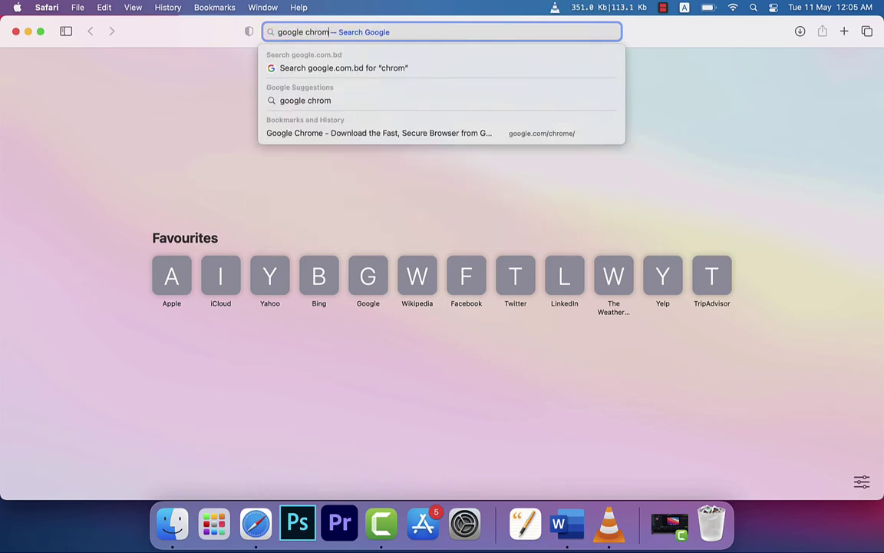
pyautogui.write('e')
pyautogui.press('Escape')
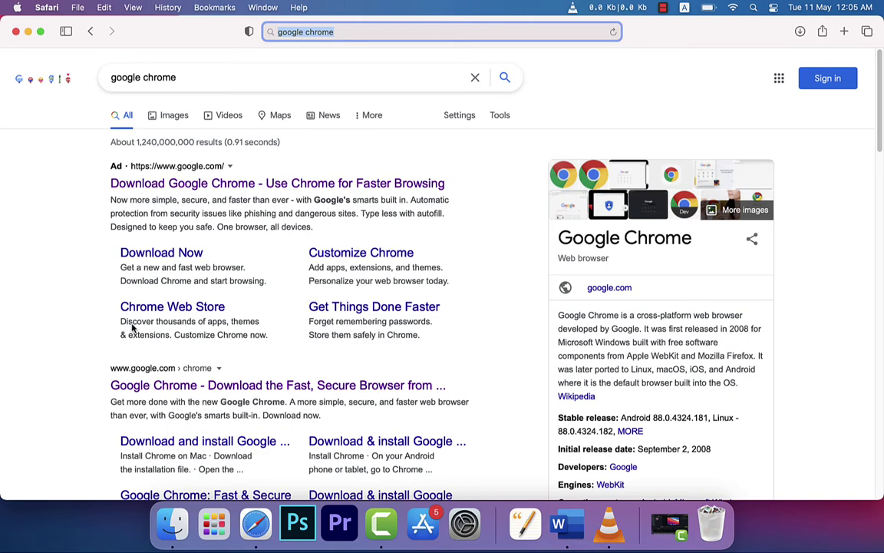
pyautogui.scroll(-3, 123, 326)
# Open the 'Google Chrome - Download the Fast, Secure Browser' result and check its macOS requirement.
pyautogui.click(253, 261)
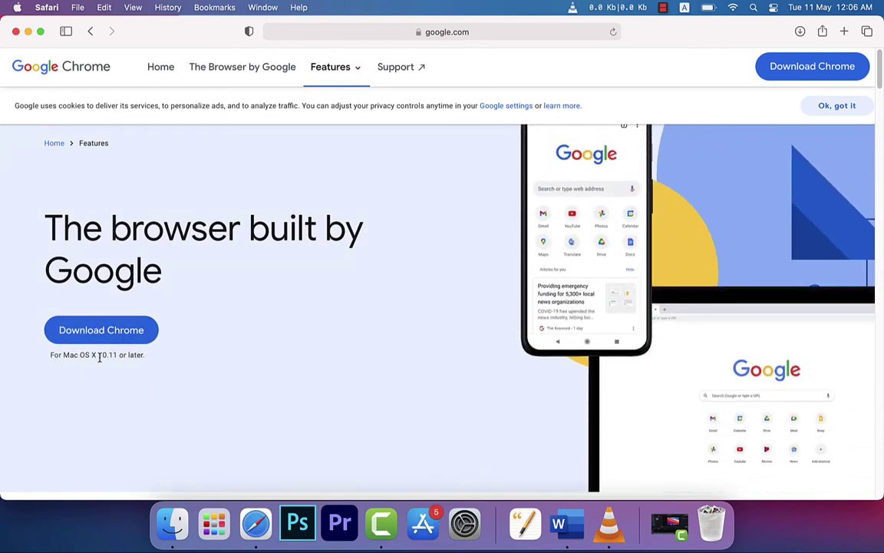
pyautogui.moveTo(107, 356); pyautogui.dragTo(136, 356)
pyautogui.click(138, 358)
pyautogui.scroll(-5, 330, 344)
pyautogui.scroll(5, 330, 344)
# Dismiss the page's cookie notice with 'Ok, got it'.
pyautogui.click(836, 105)
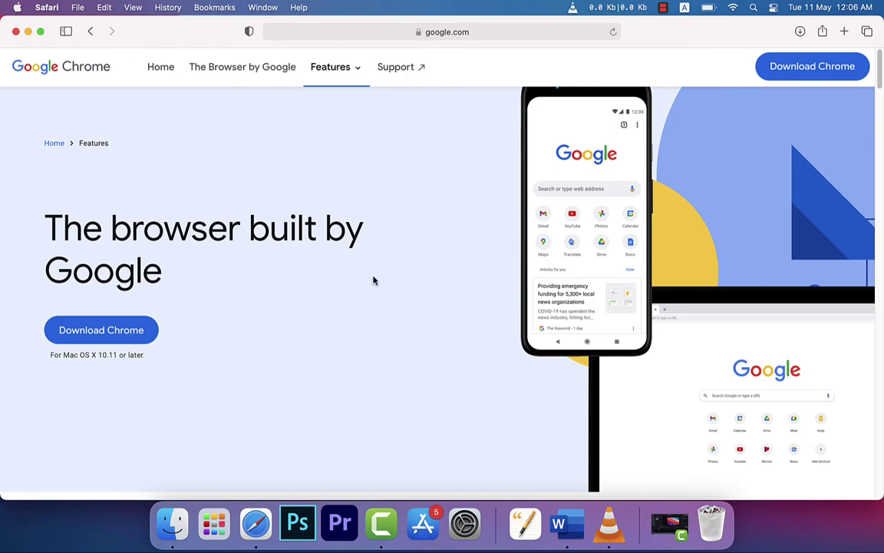
pyautogui.scroll(-5, 320, 323)
pyautogui.scroll(5, 320, 323)
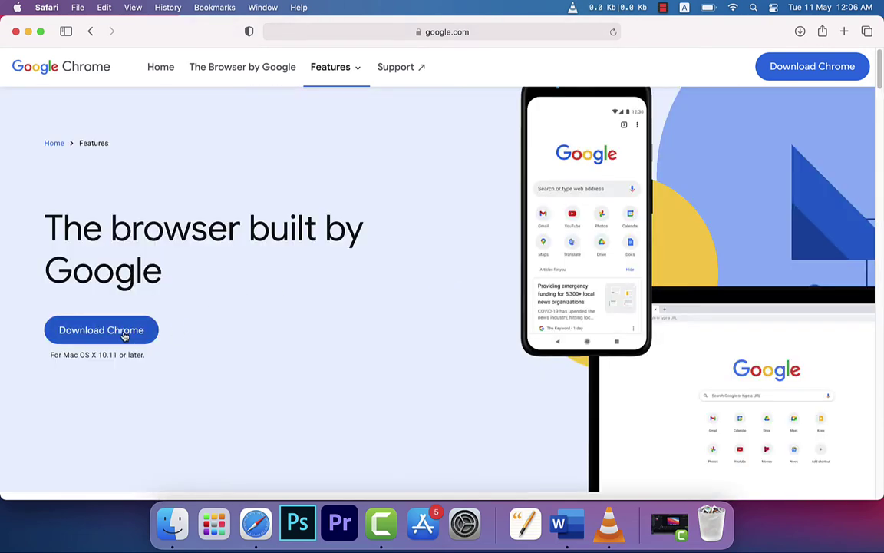
# Request Download Chrome and pick the 'Mac with Apple chip' version.
pyautogui.click(827, 70)
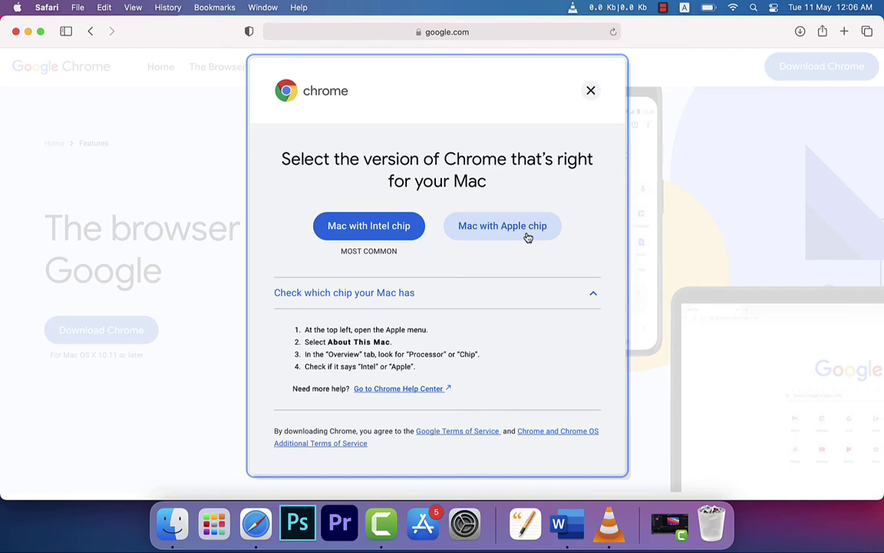
pyautogui.click(525, 230)
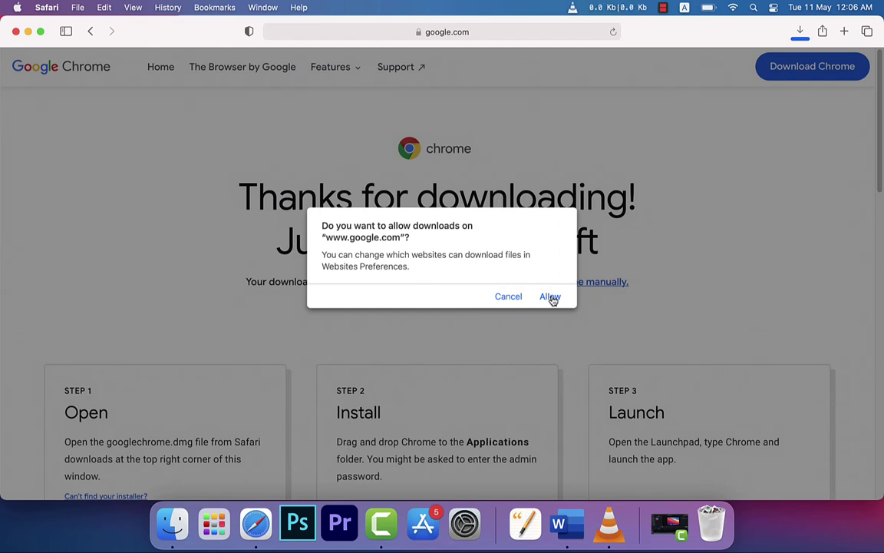
# Allow downloads from google.com and view the finished googlechrome.dmg in Safari's downloads list.
pyautogui.click(551, 297)
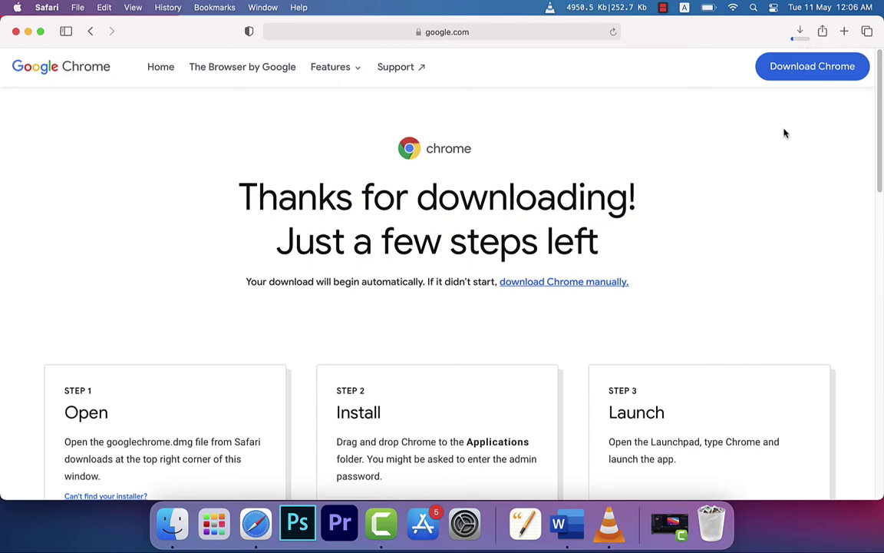
pyautogui.click(799, 33)
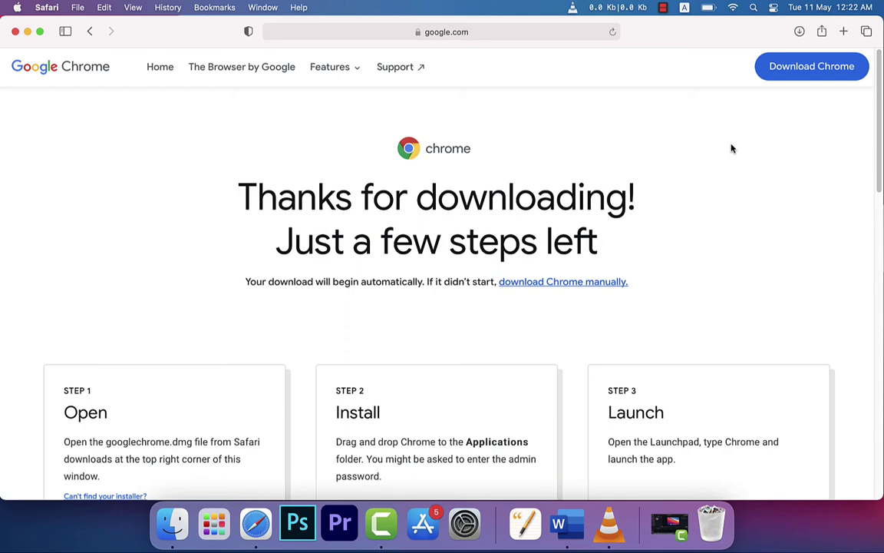
pyautogui.click(799, 31)
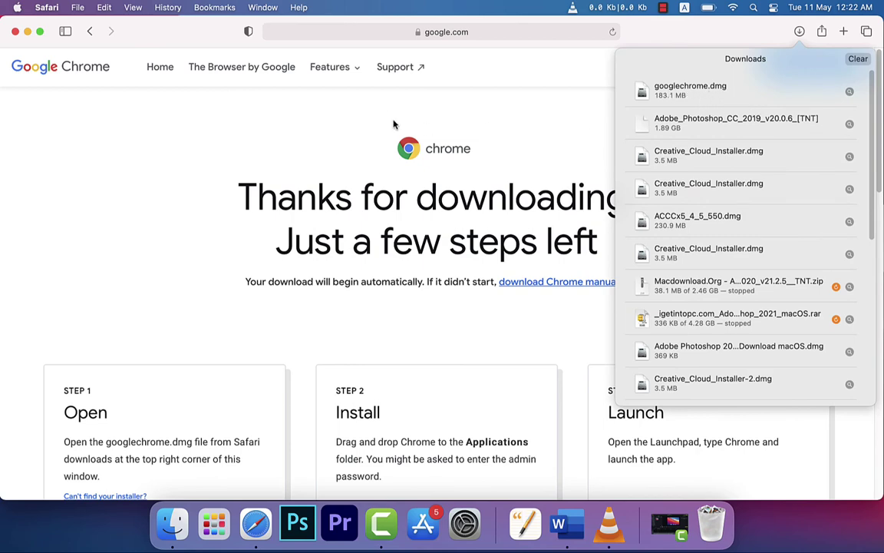
# Open googlechrome.dmg and drag the Chrome icon onto the Applications folder.
pyautogui.click(354, 109)
pyautogui.click(30, 31)
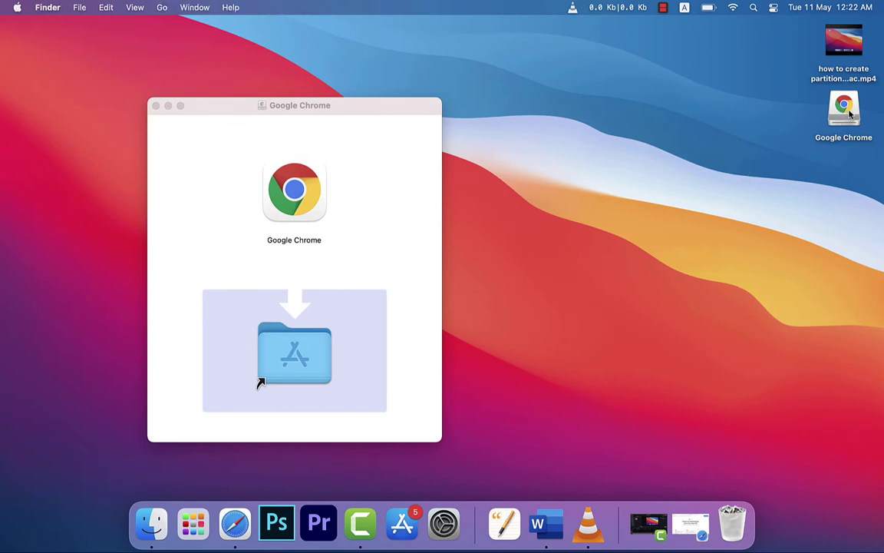
pyautogui.click(348, 104)
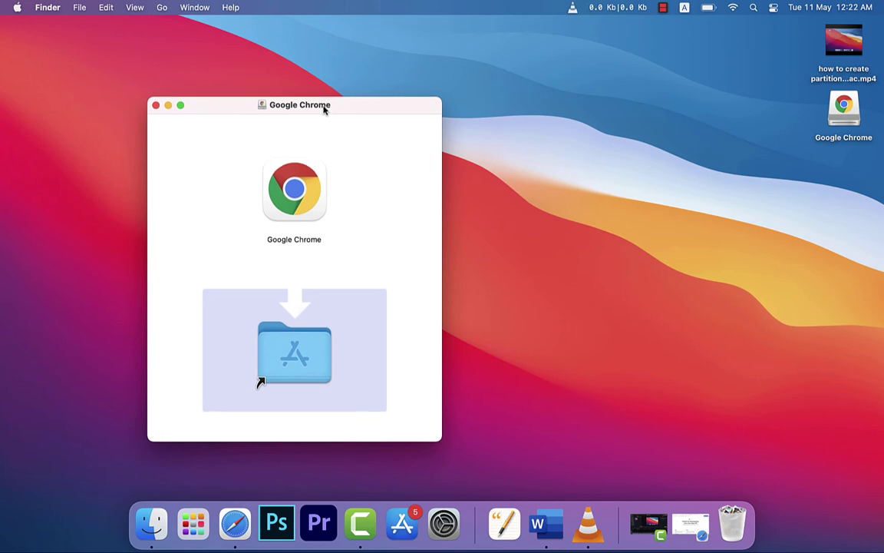
pyautogui.moveTo(326, 108); pyautogui.dragTo(352, 77)
pyautogui.moveTo(321, 160); pyautogui.dragTo(326, 325)
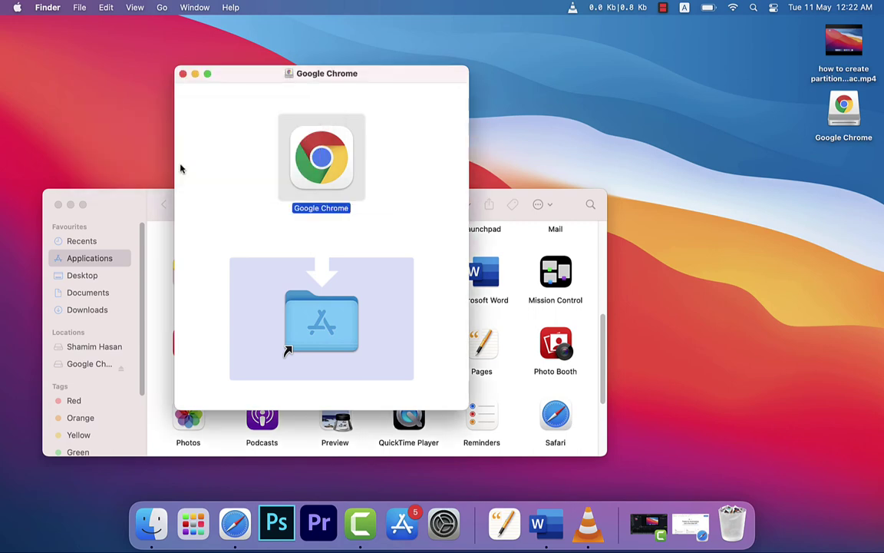
# Close the installer window and pin Google Chrome from Applications to the Dock.
pyautogui.click(183, 73)
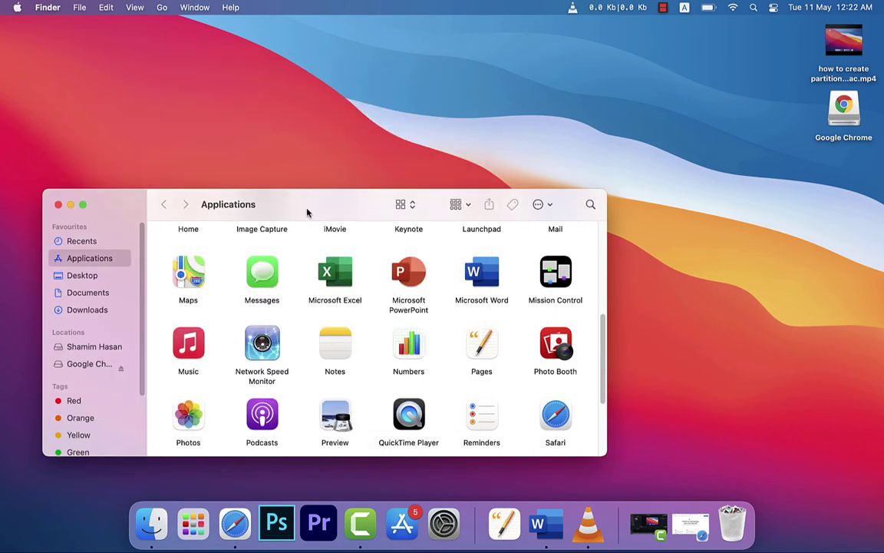
pyautogui.moveTo(307, 212); pyautogui.dragTo(348, 153)
pyautogui.moveTo(639, 276)
pyautogui.mouseDown()
pyautogui.moveTo(641, 355)
pyautogui.moveTo(641, 192)
pyautogui.moveTo(638, 257)
pyautogui.moveTo(639, 227)
pyautogui.mouseUp()
pyautogui.click(594, 263)
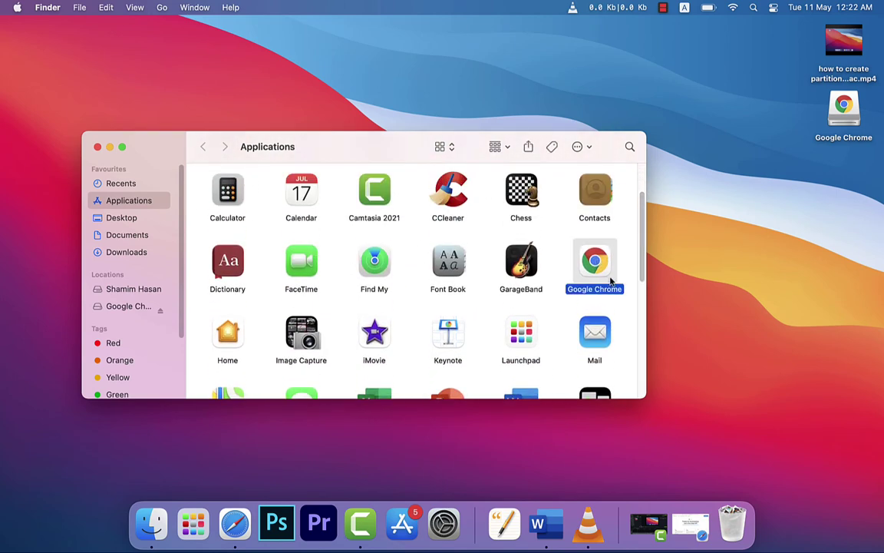
pyautogui.moveTo(606, 265); pyautogui.dragTo(588, 520)
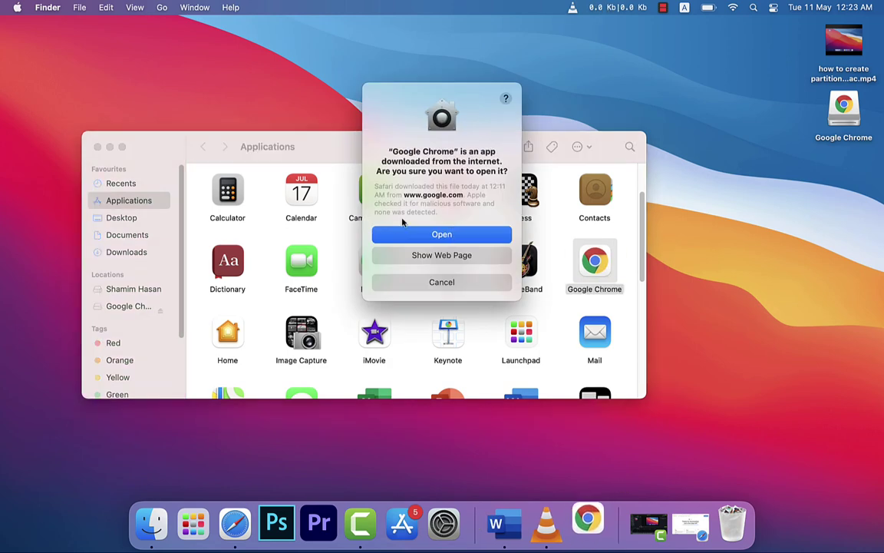
# Confirm opening Chrome, turn off usage statistics, and make Chrome the default browser.
pyautogui.click(449, 235)
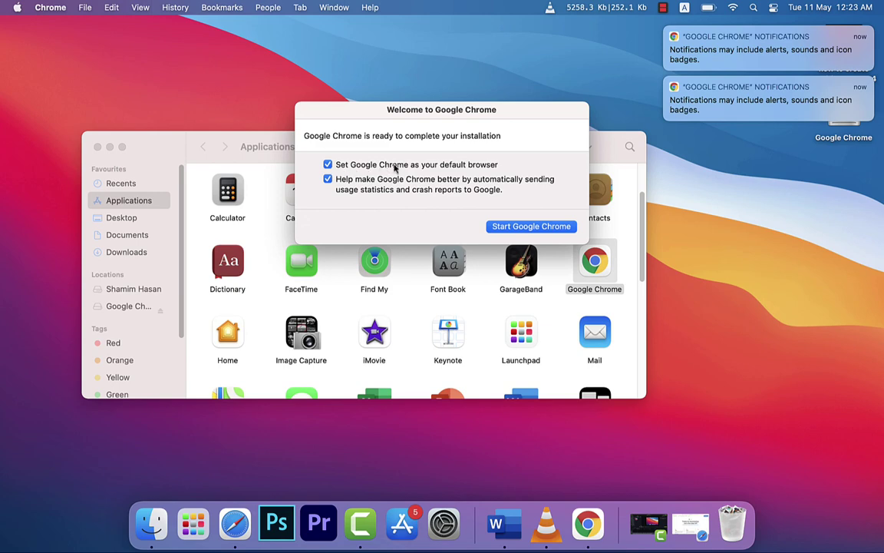
pyautogui.click(327, 178)
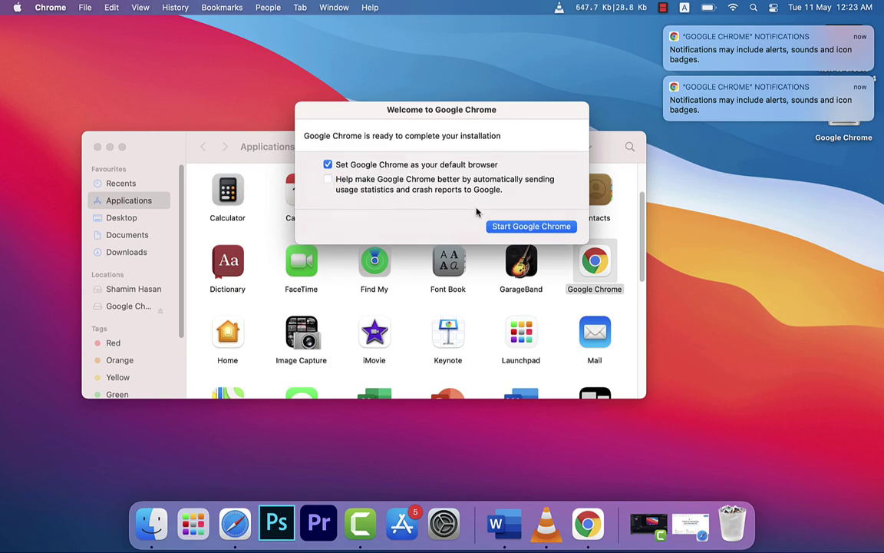
pyautogui.click(516, 227)
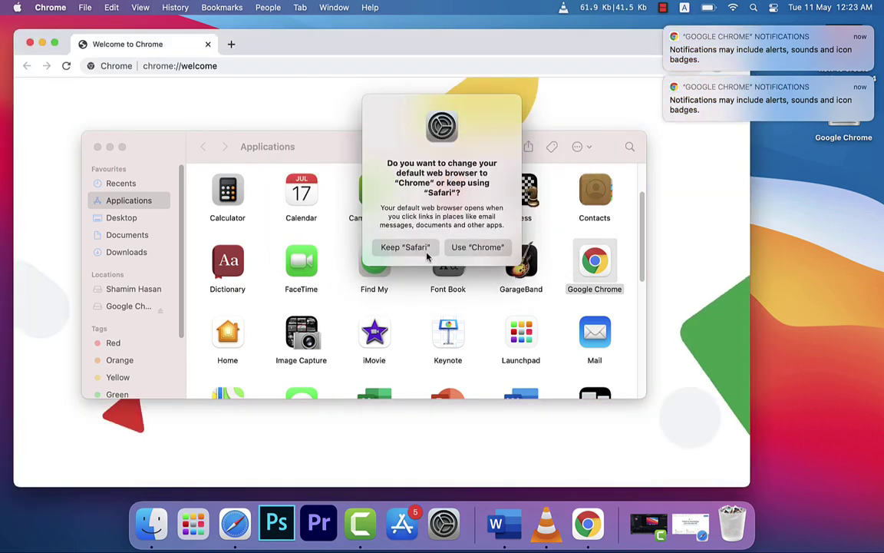
pyautogui.click(477, 247)
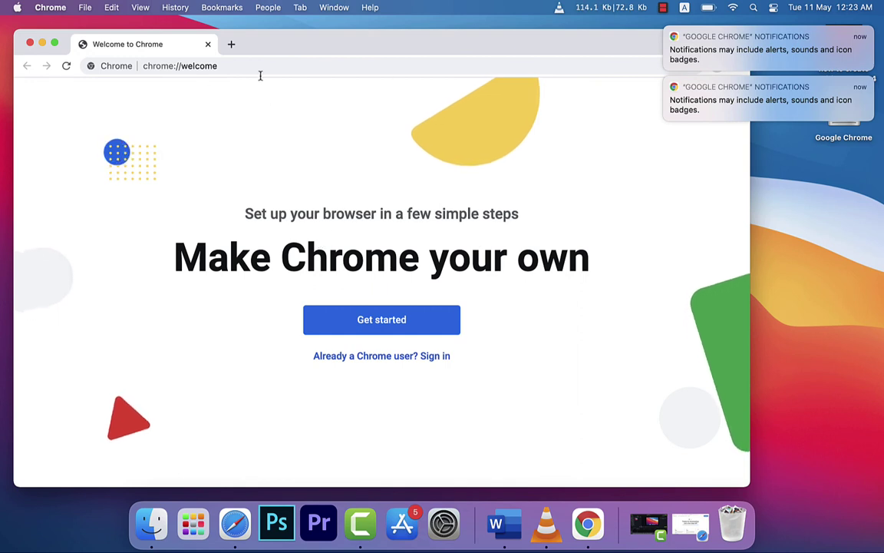
# Swipe a Google Chrome notification banner off to the right.
pyautogui.moveTo(716, 56); pyautogui.dragTo(780, 53)
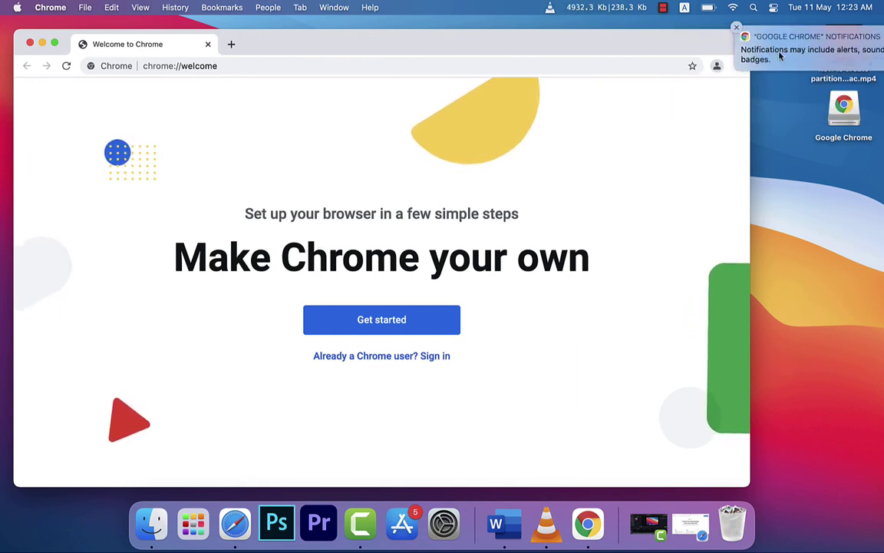